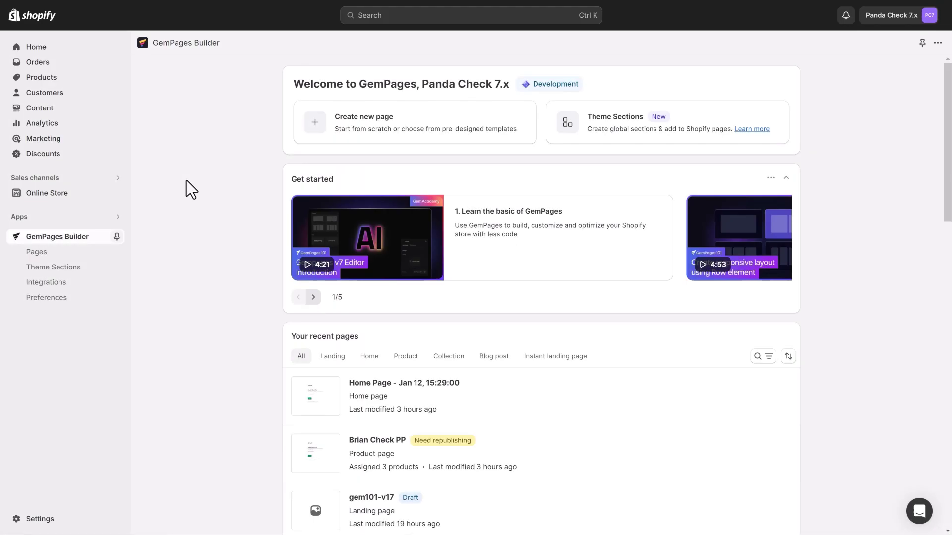
Check the store's Shopify product list, then return to the socks section in the editor
{"action": "left_click", "coordinate": [58, 79]}
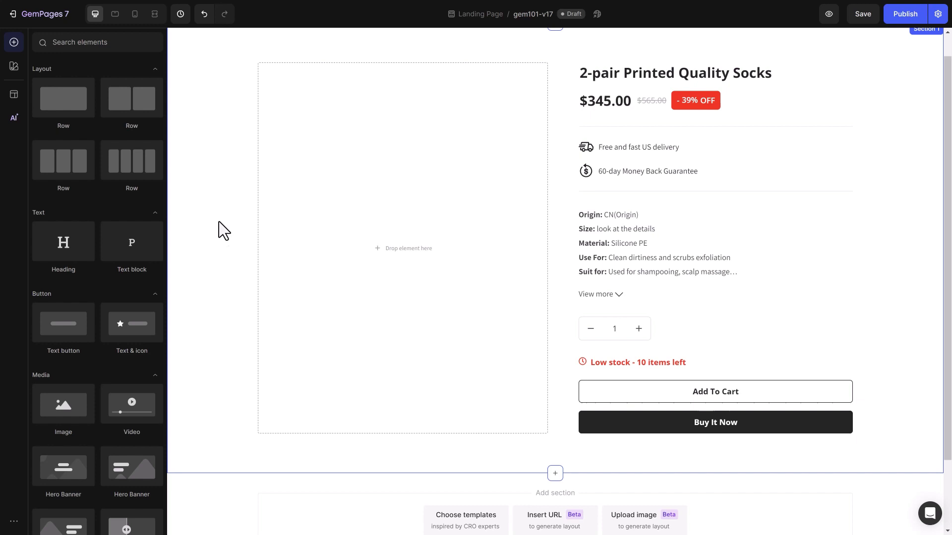
Drag the Product Images element into the socks section's empty image area
{"action": "mouse_move", "coordinate": [165, 78]}
{"action": "left_click_drag", "start_coordinate": [165, 79], "coordinate": [167, 242]}
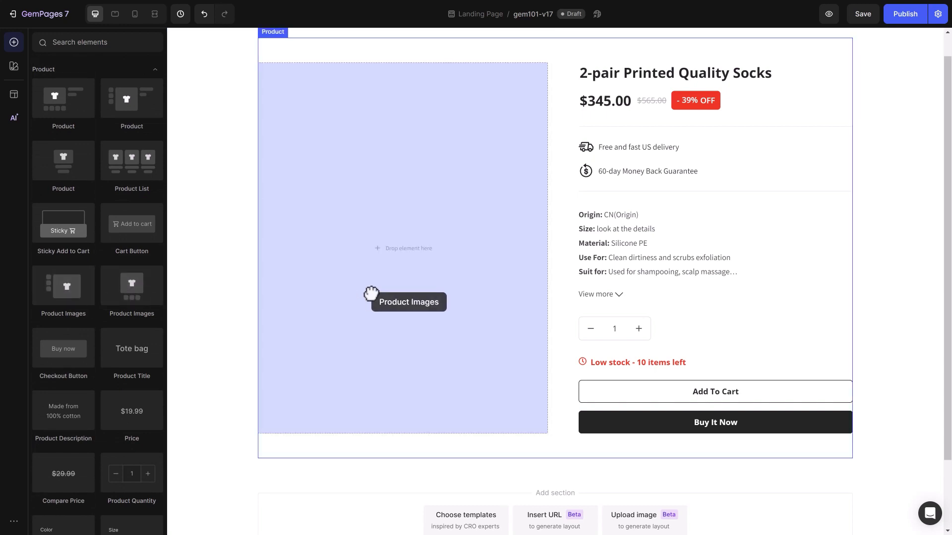
{"action": "left_click_drag", "start_coordinate": [72, 288], "coordinate": [371, 293]}
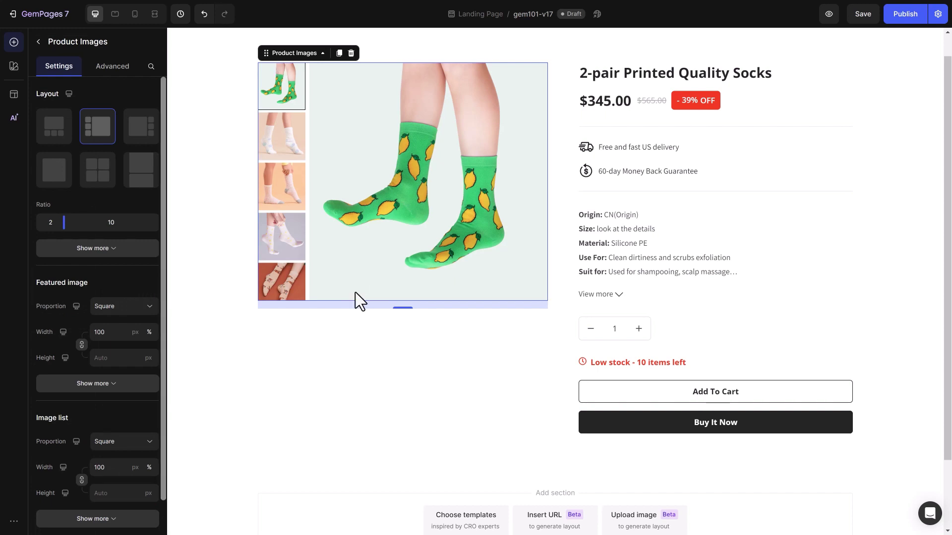
In mobile preview, set the gallery layout to Left thumbnails, then return to desktop view
{"action": "left_click", "coordinate": [135, 15]}
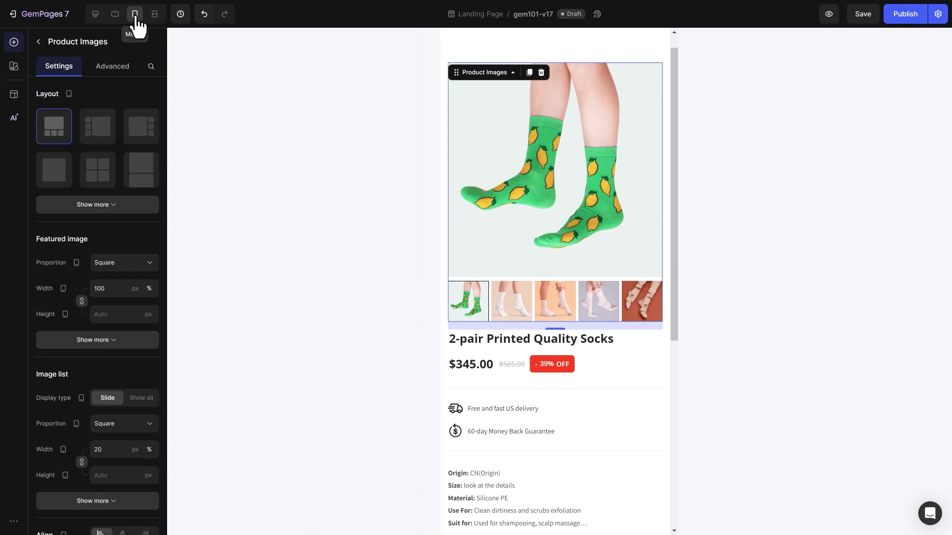
{"action": "left_click", "coordinate": [98, 134]}
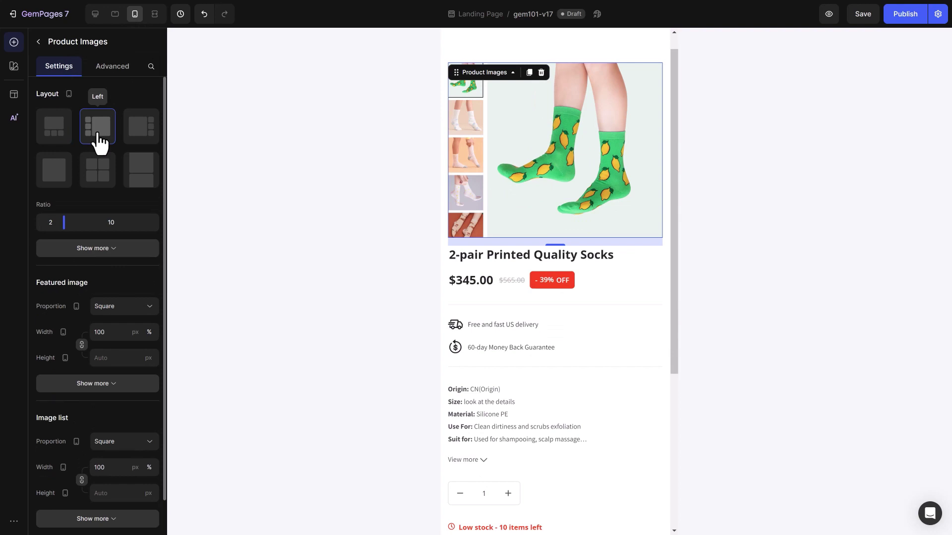
{"action": "left_click", "coordinate": [94, 15]}
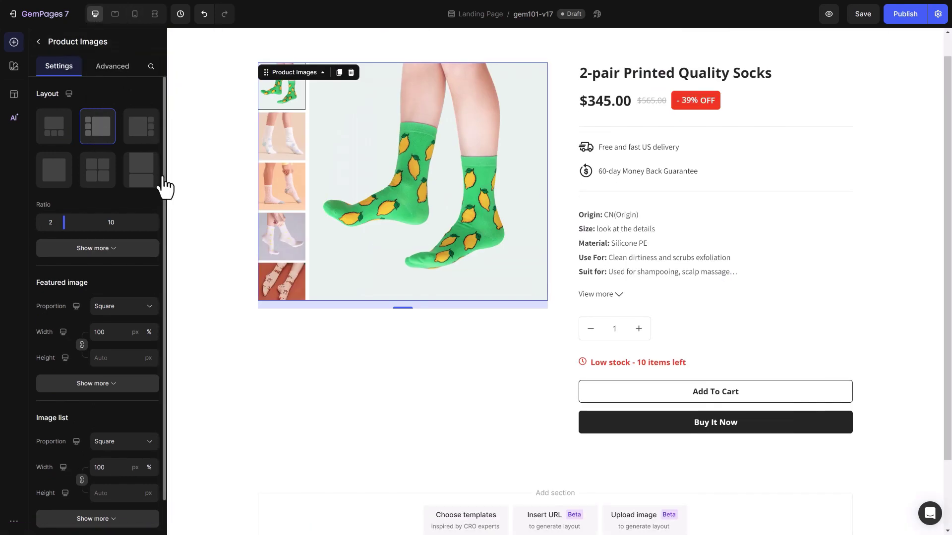
{"action": "scroll", "coordinate": [165, 219], "scroll_direction": "down", "scroll_amount": 2}
Try the featured image's proportion and scale options, entering width 500 and ending on fill
{"action": "scroll", "coordinate": [164, 258], "scroll_direction": "down", "scroll_amount": 1}
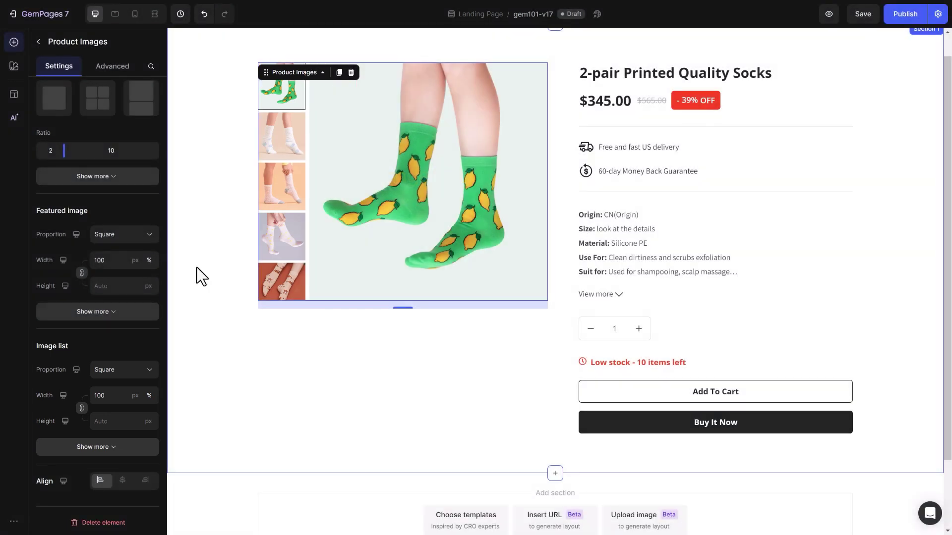
{"action": "left_click", "coordinate": [111, 312]}
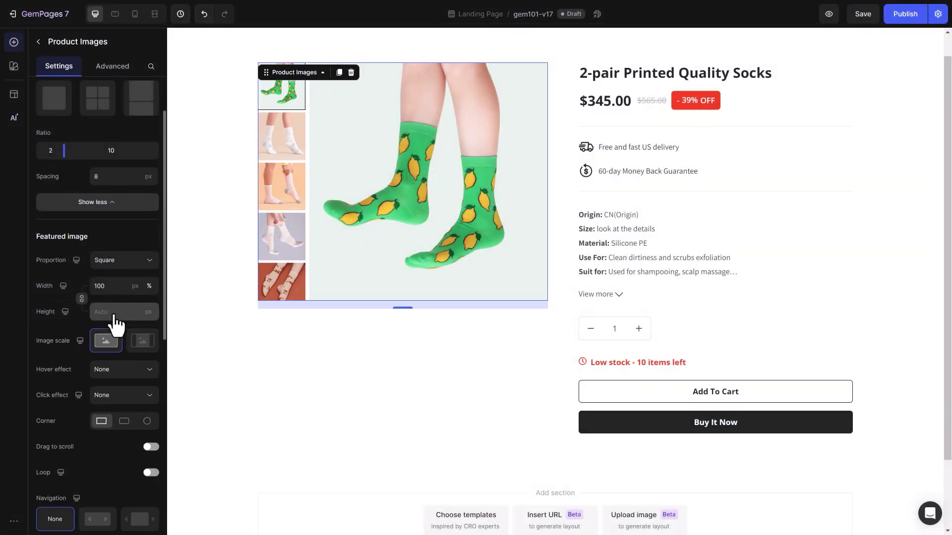
{"action": "scroll", "coordinate": [161, 302], "scroll_direction": "down", "scroll_amount": 3}
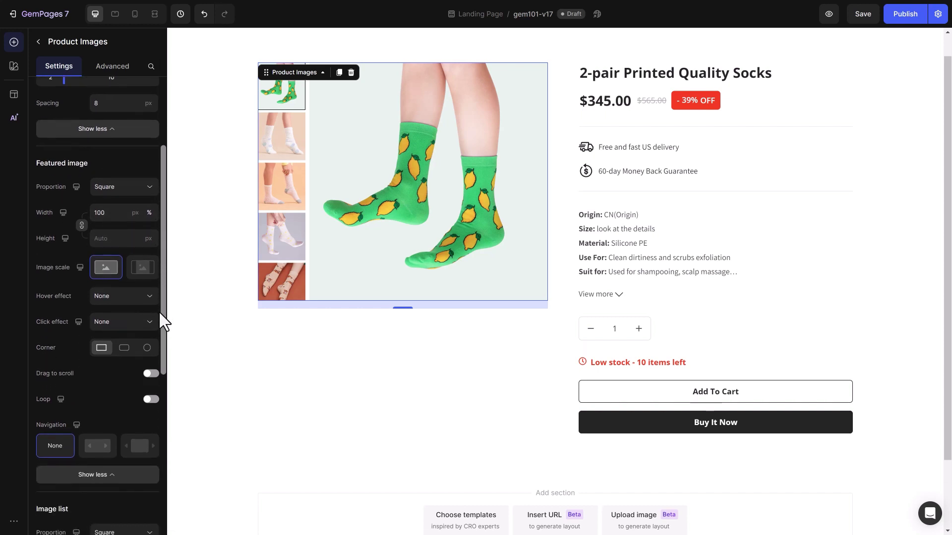
{"action": "left_click", "coordinate": [132, 188]}
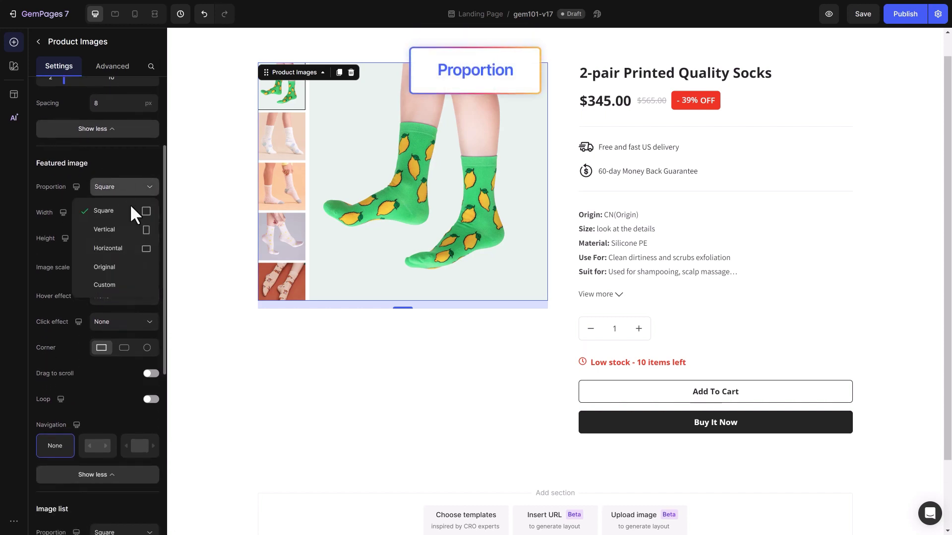
{"action": "left_click", "coordinate": [133, 250]}
{"action": "double_click", "coordinate": [121, 213]}
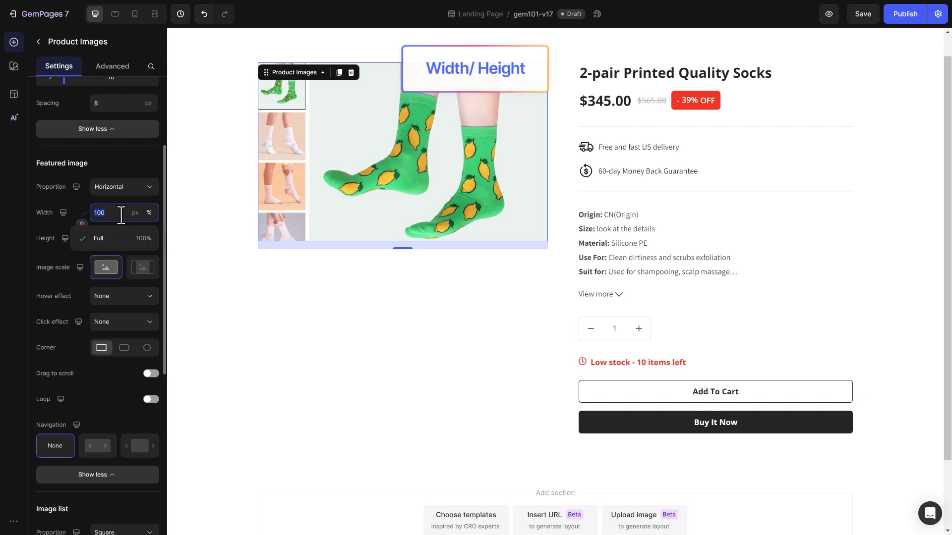
{"action": "type", "text": "500"}
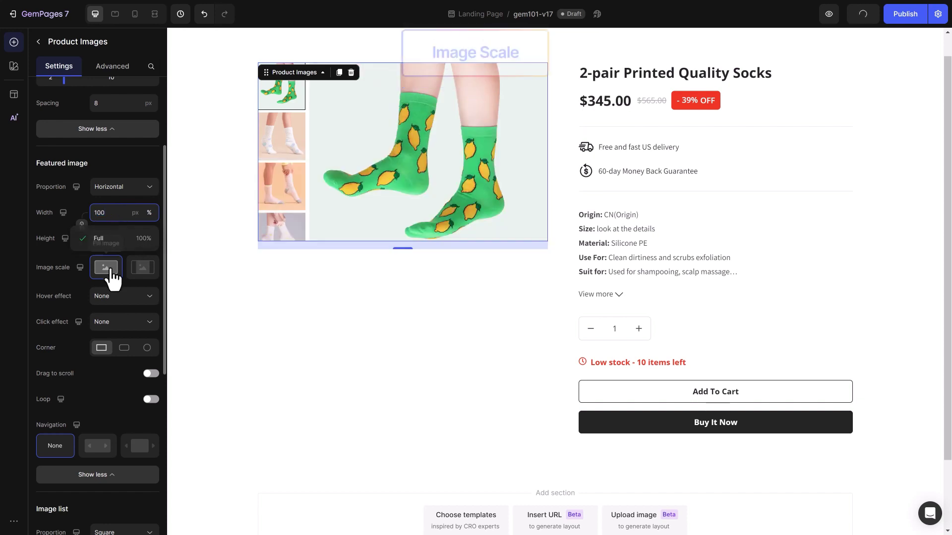
{"action": "left_click", "coordinate": [142, 268]}
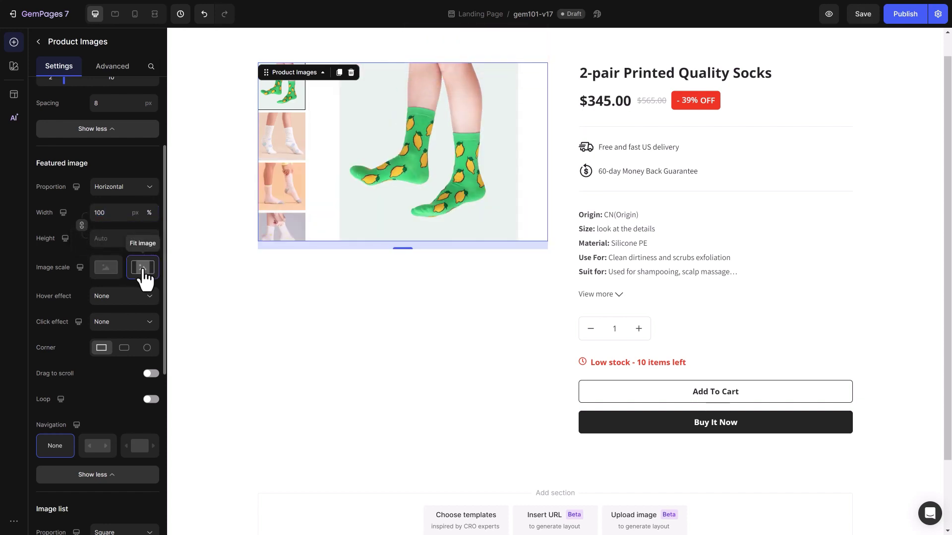
{"action": "left_click", "coordinate": [106, 268]}
Give the featured image 20 px rounded corners and enable drag to scroll, testing a drag
{"action": "left_click", "coordinate": [124, 349]}
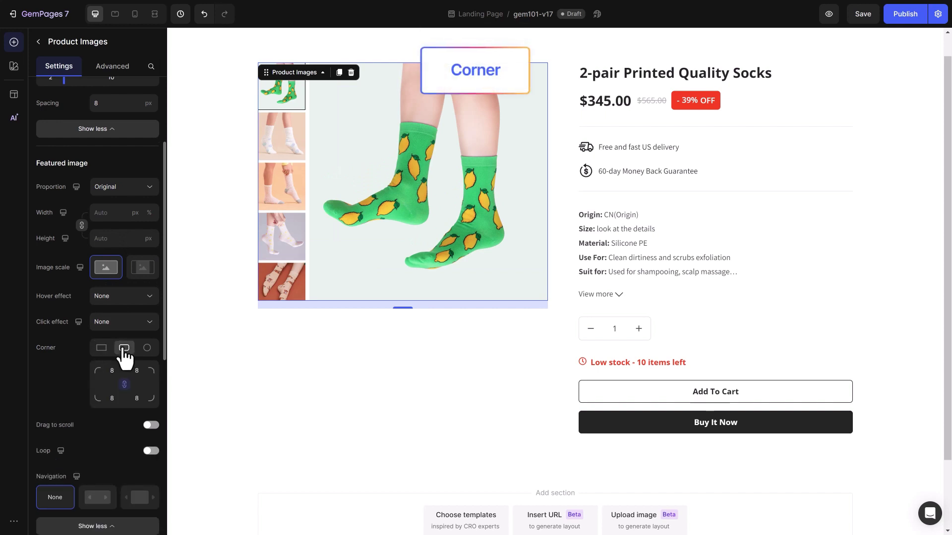
{"action": "left_click", "coordinate": [112, 371]}
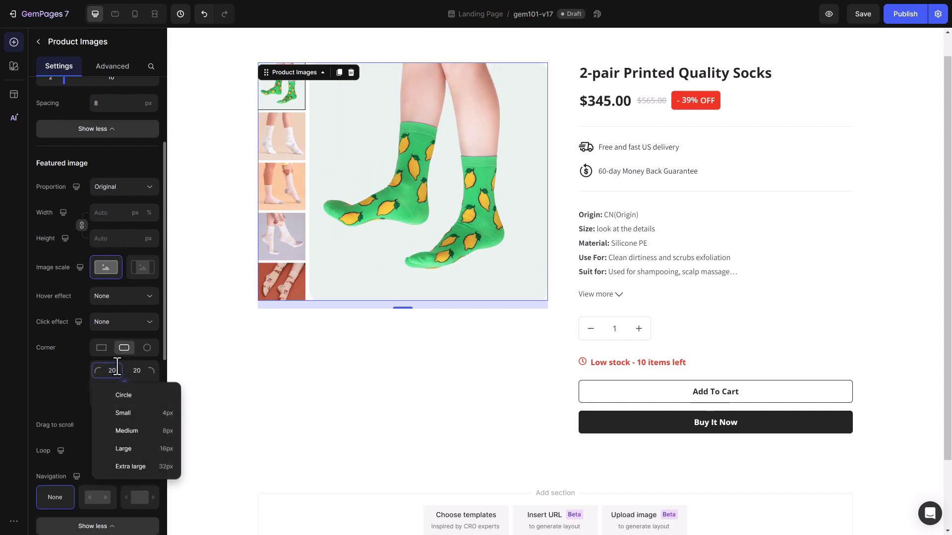
{"action": "left_click", "coordinate": [151, 423]}
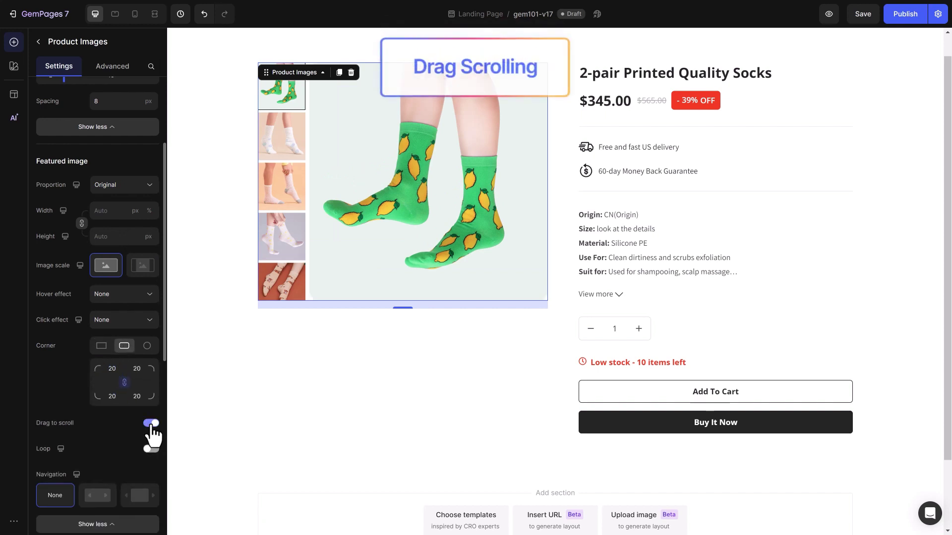
{"action": "mouse_move", "coordinate": [436, 237]}
{"action": "left_mouse_down"}
{"action": "mouse_move", "coordinate": [391, 247]}
{"action": "mouse_move", "coordinate": [448, 252]}
{"action": "left_mouse_up"}
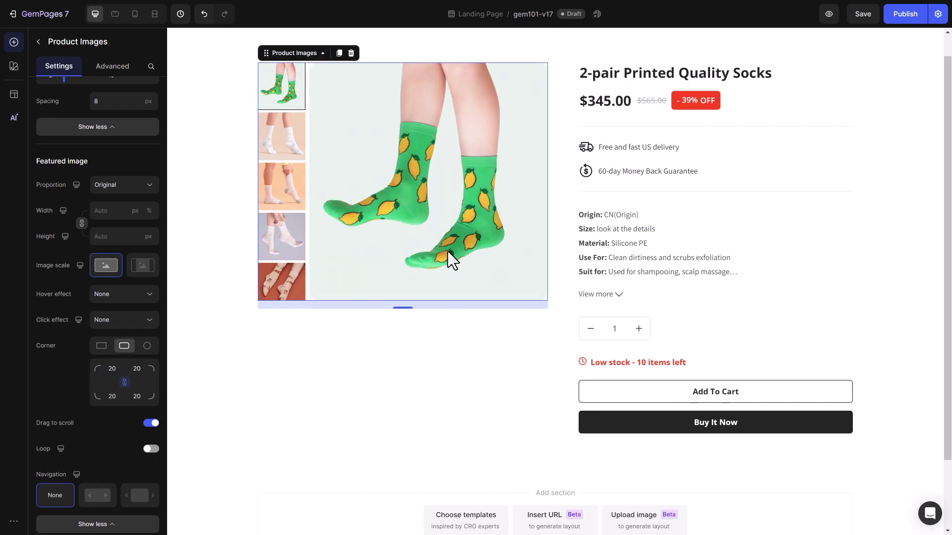
Add inside navigation arrows to the featured image, cycle back to the lemon socks, and save
{"action": "left_click", "coordinate": [98, 496]}
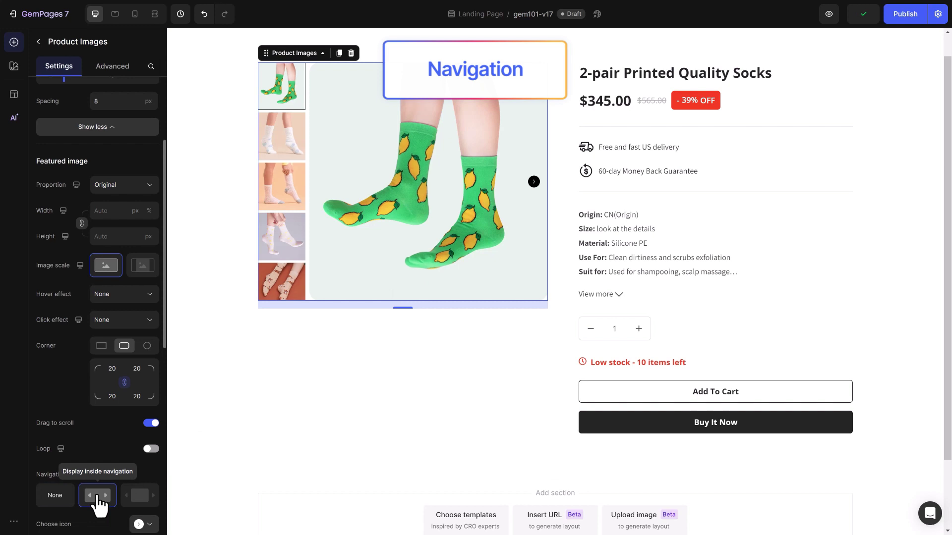
{"action": "left_click", "coordinate": [538, 182]}
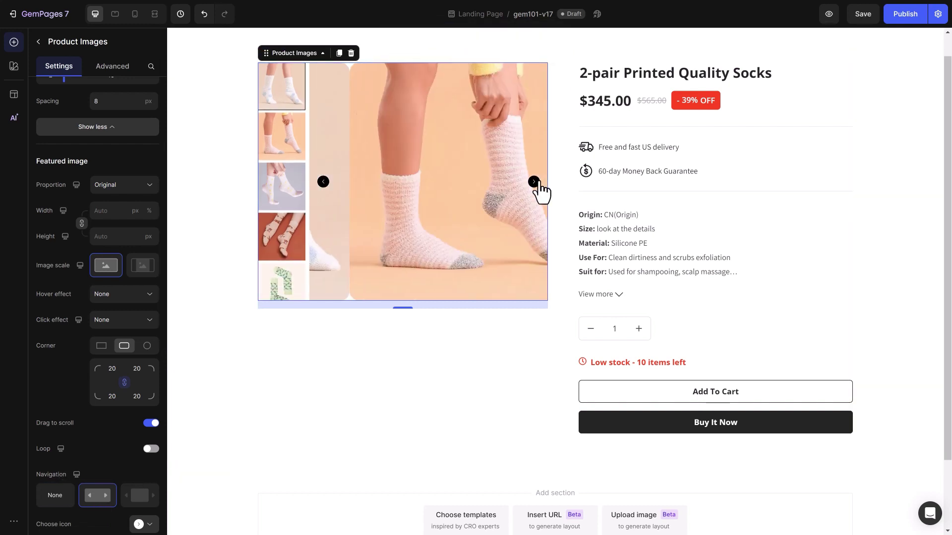
{"action": "left_click", "coordinate": [538, 182]}
{"action": "left_click", "coordinate": [323, 182]}
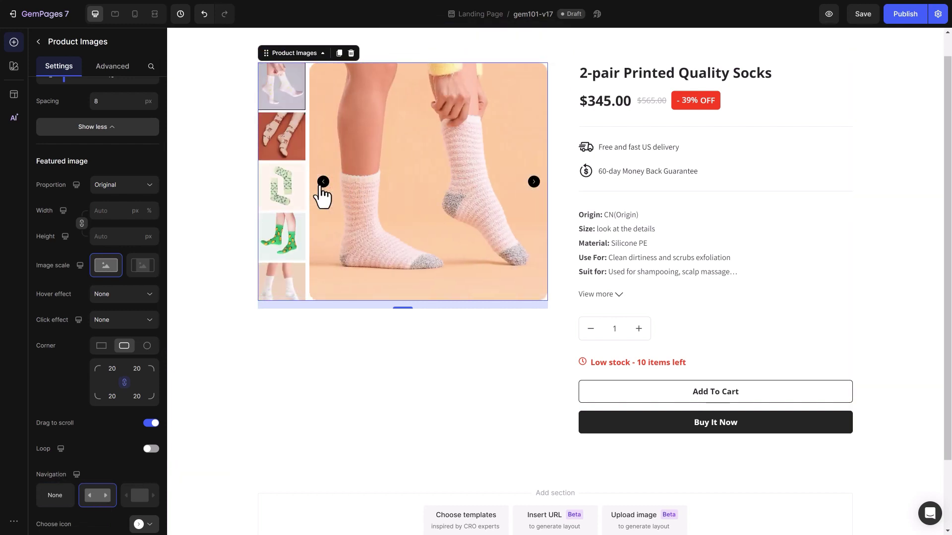
{"action": "left_click", "coordinate": [323, 183]}
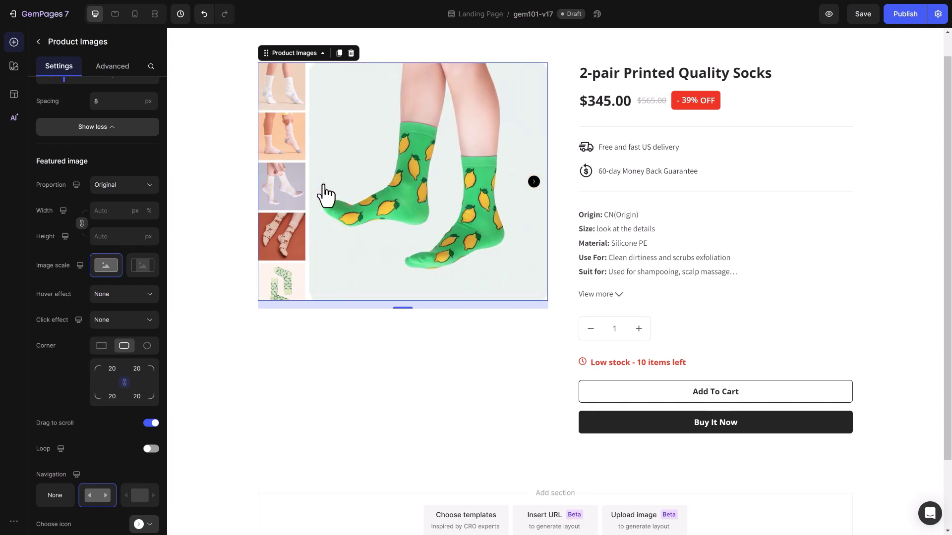
{"action": "key", "text": "ctrl+s"}
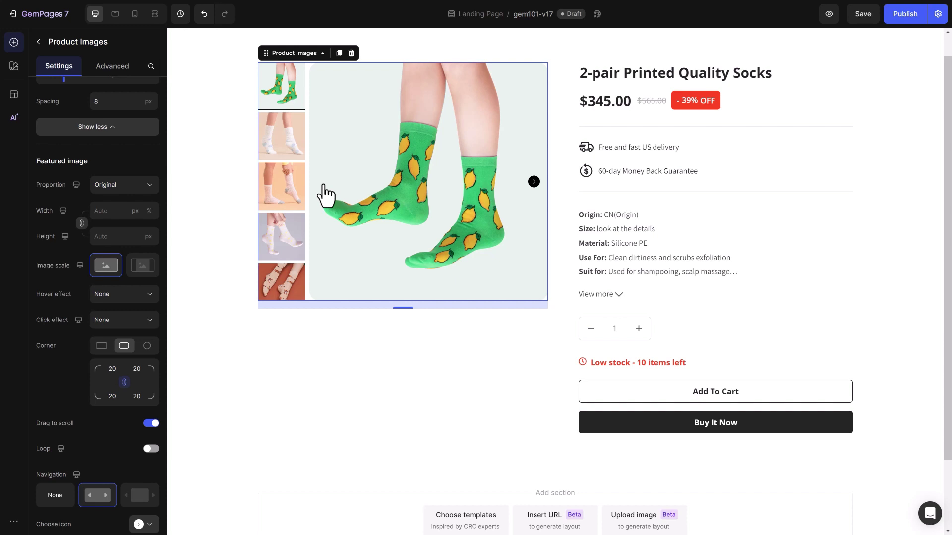
Try a Zoom hover effect on the featured image, then set hover back to None
{"action": "left_click", "coordinate": [135, 296]}
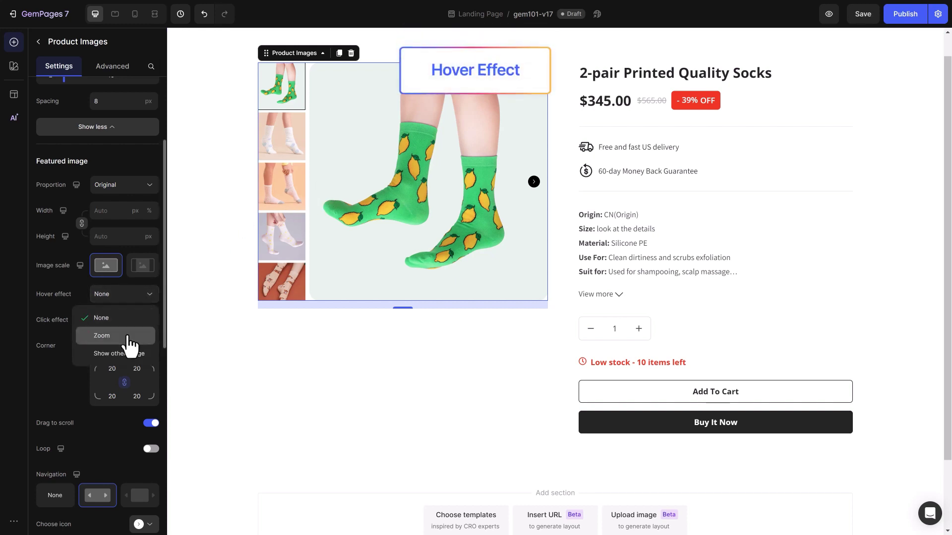
{"action": "left_click", "coordinate": [128, 337]}
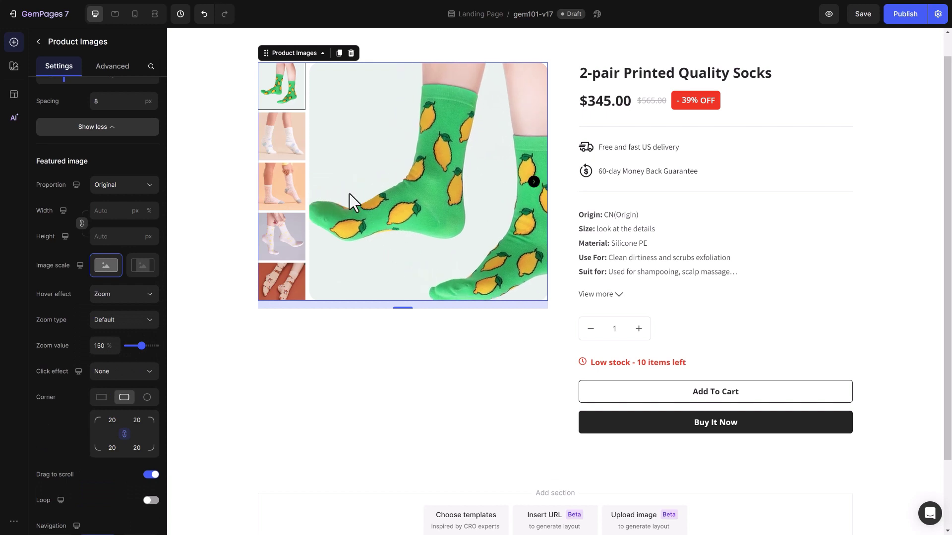
{"action": "left_click", "coordinate": [124, 295]}
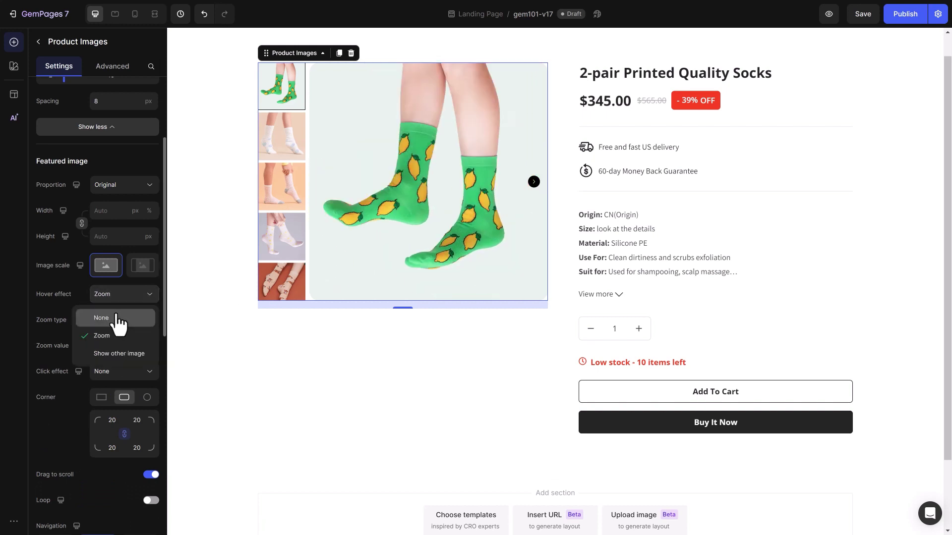
{"action": "left_click", "coordinate": [118, 320]}
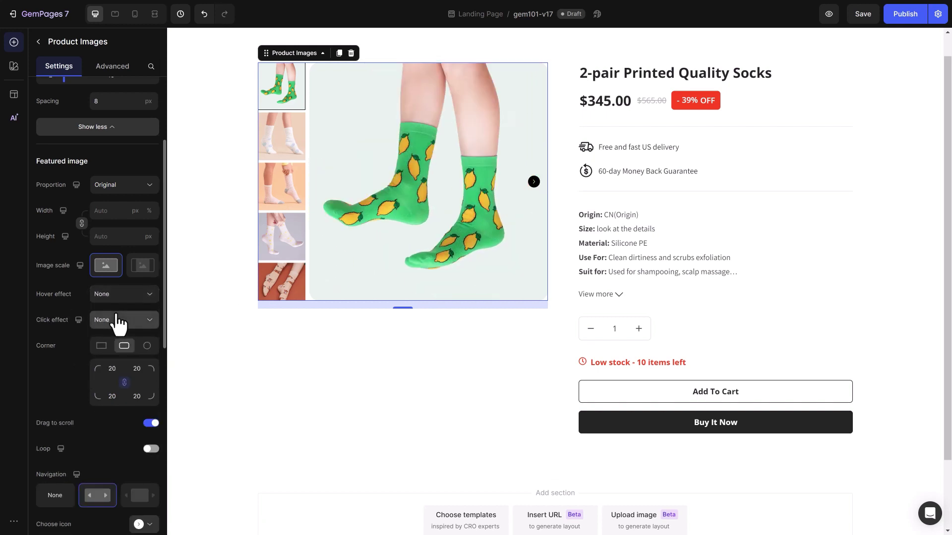
Set the click effect to Open view image and test the lightbox through three photos
{"action": "left_click", "coordinate": [118, 322]}
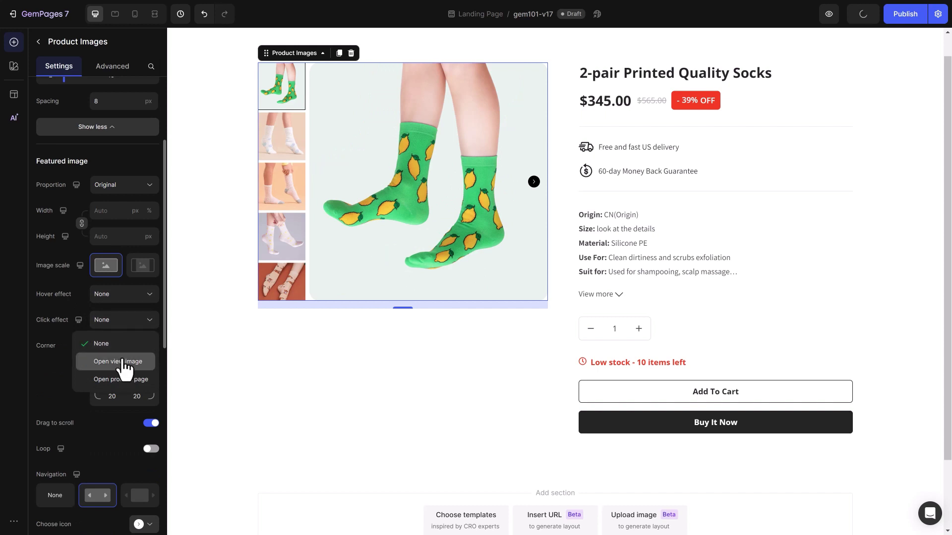
{"action": "left_click", "coordinate": [124, 361]}
{"action": "left_click", "coordinate": [409, 242]}
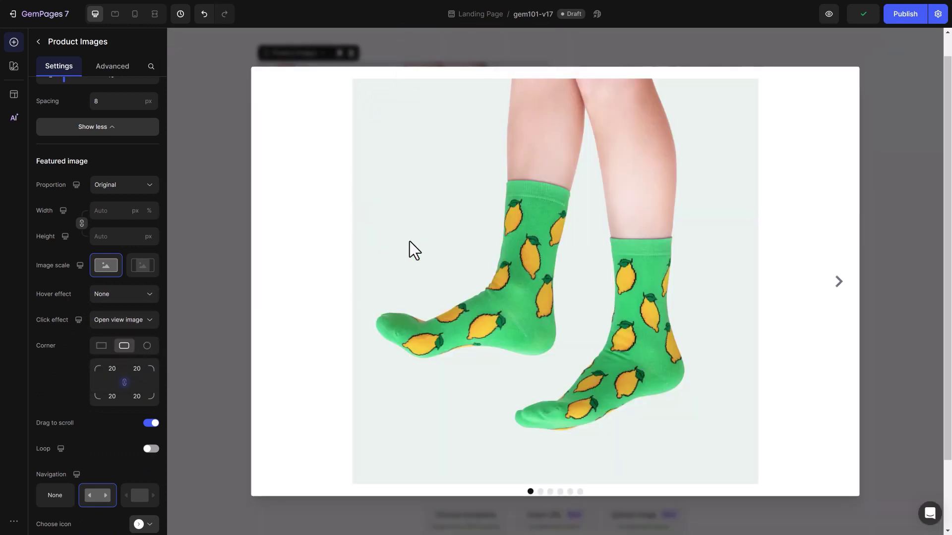
{"action": "left_click", "coordinate": [839, 284]}
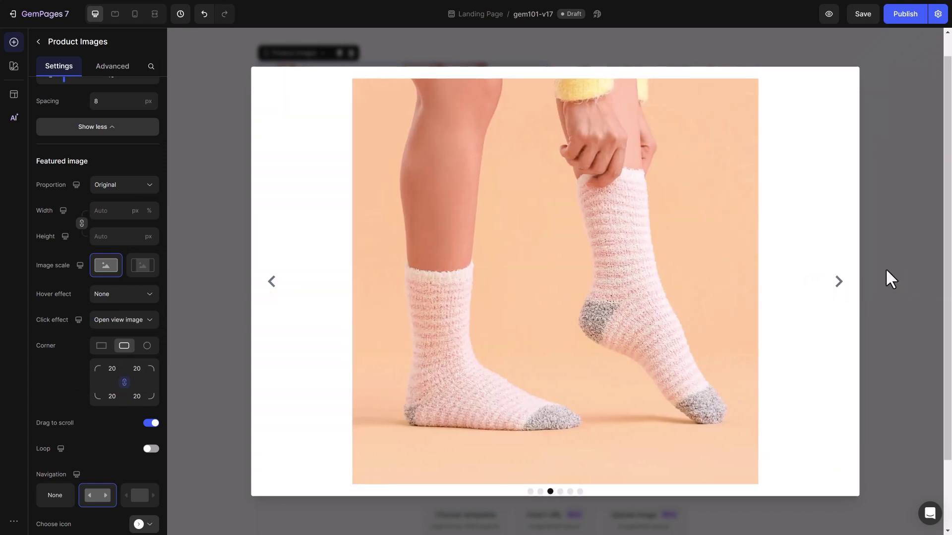
{"action": "left_click", "coordinate": [888, 269]}
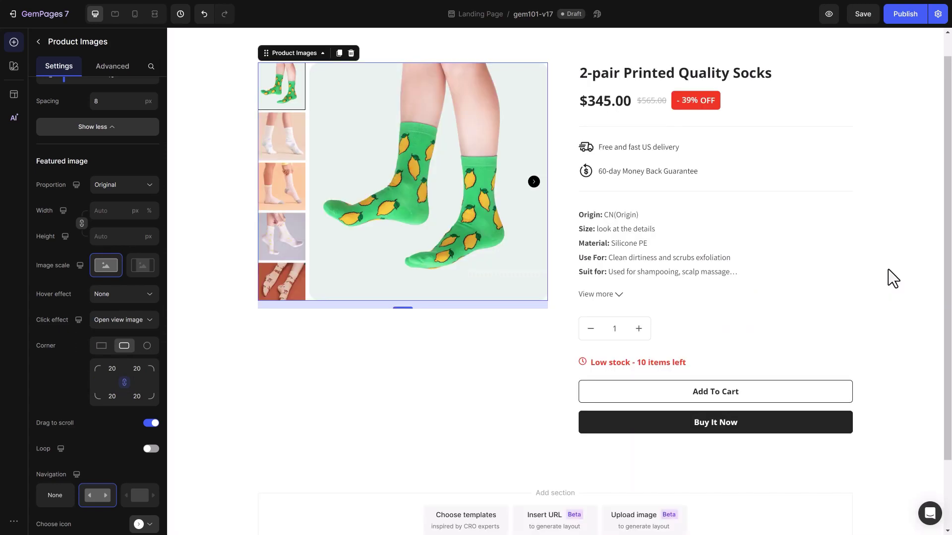
Round the thumbnail list corners and add inside paging arrows, testing them, then select Section 1
{"action": "left_click_drag", "start_coordinate": [163, 341], "coordinate": [164, 534]}
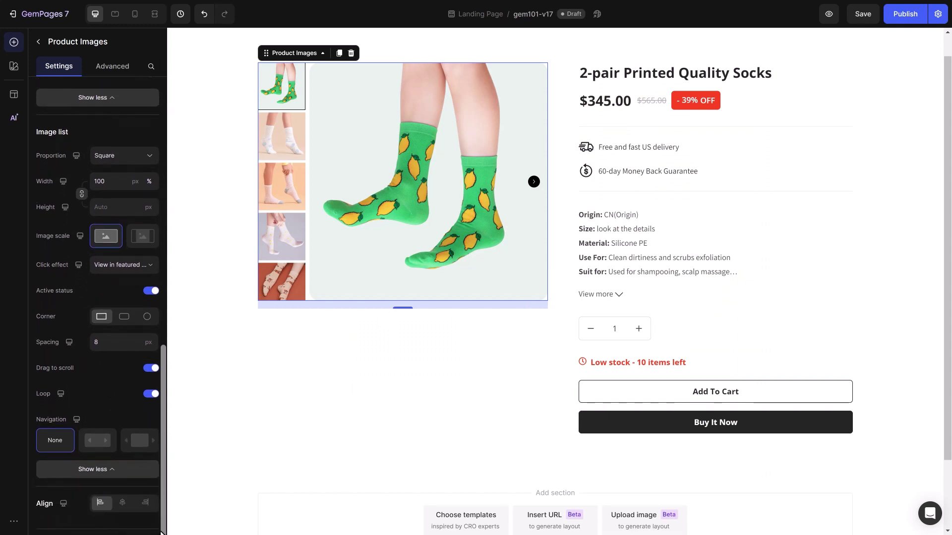
{"action": "left_click", "coordinate": [124, 317]}
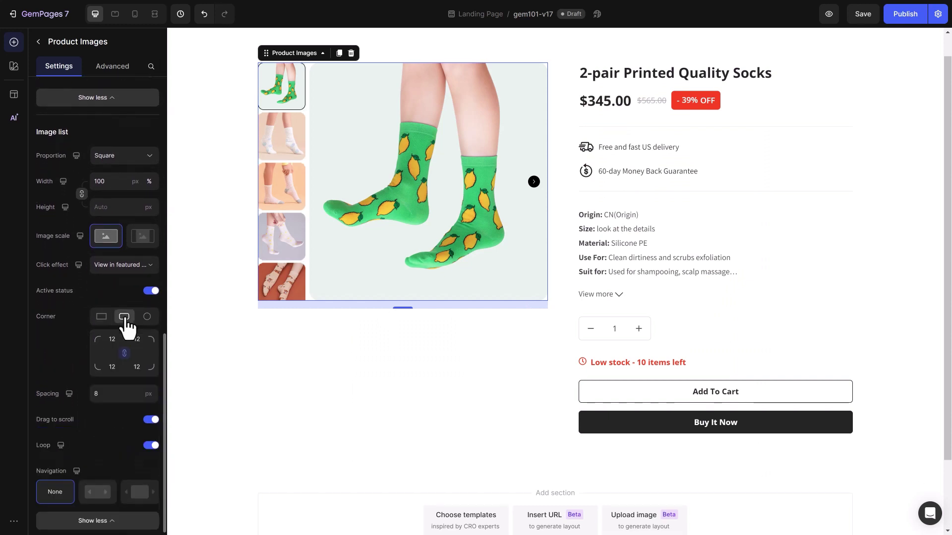
{"action": "left_click", "coordinate": [99, 494]}
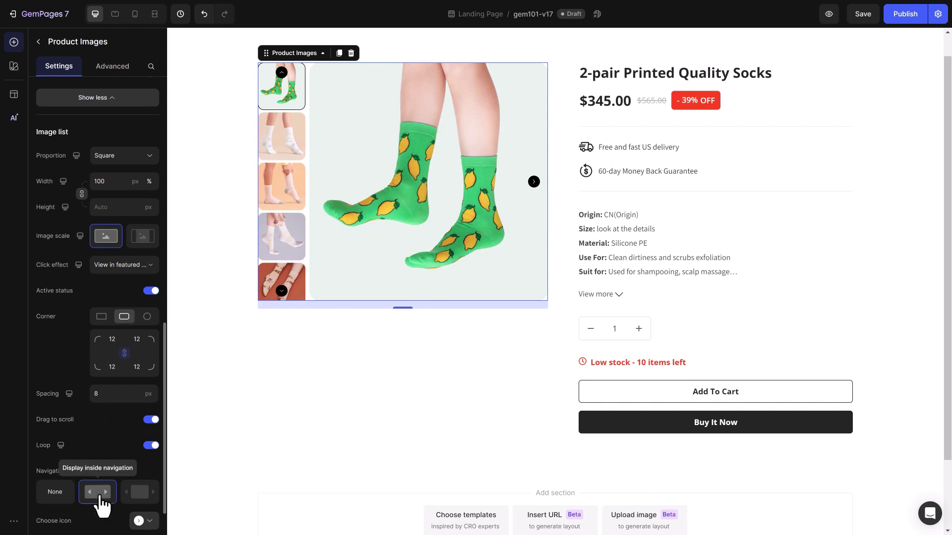
{"action": "left_click", "coordinate": [281, 291]}
{"action": "left_click", "coordinate": [281, 293]}
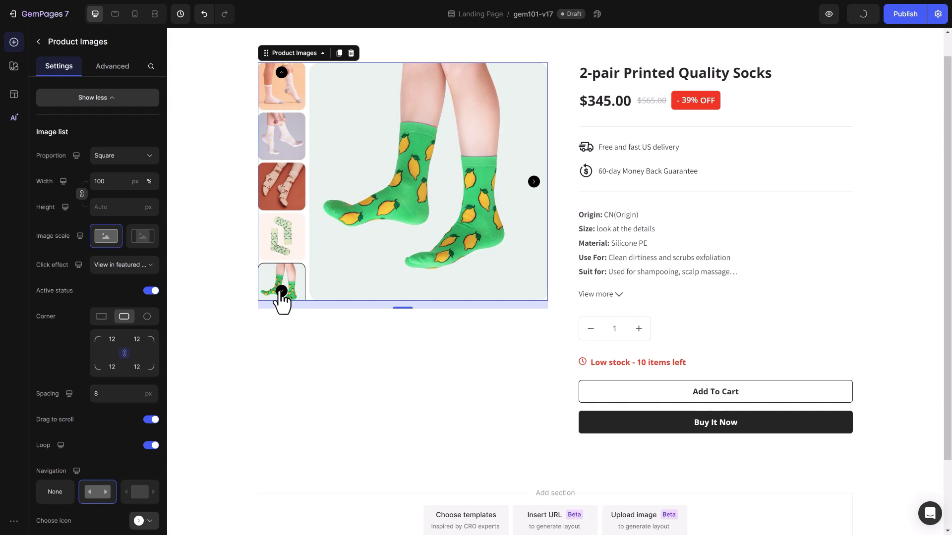
{"action": "left_click", "coordinate": [217, 295]}
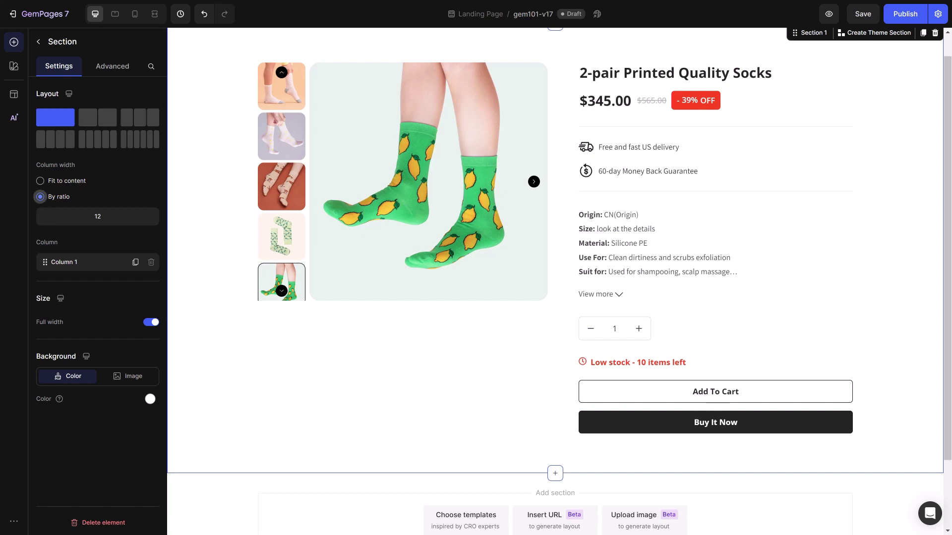
Press Esc to deselect Section 1 and bring back the Elements library
{"action": "key", "text": "Escape"}
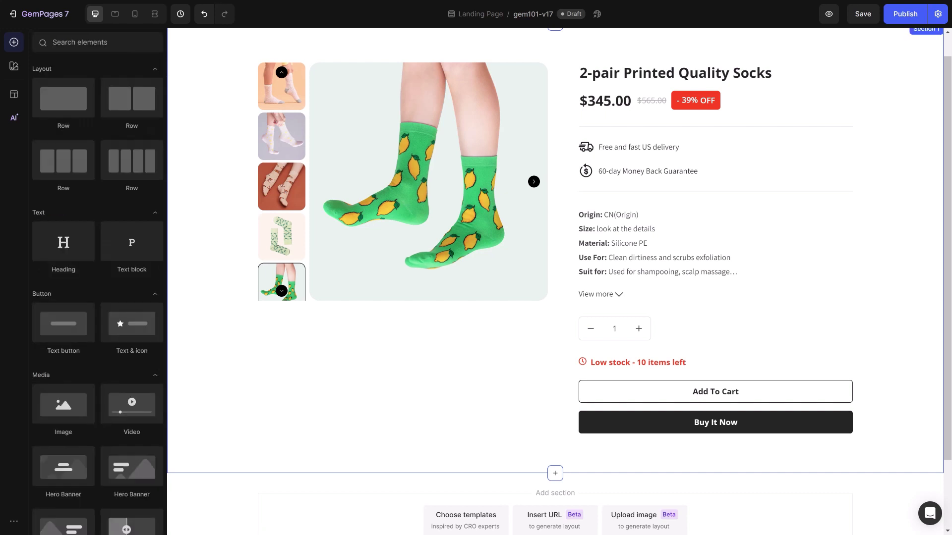